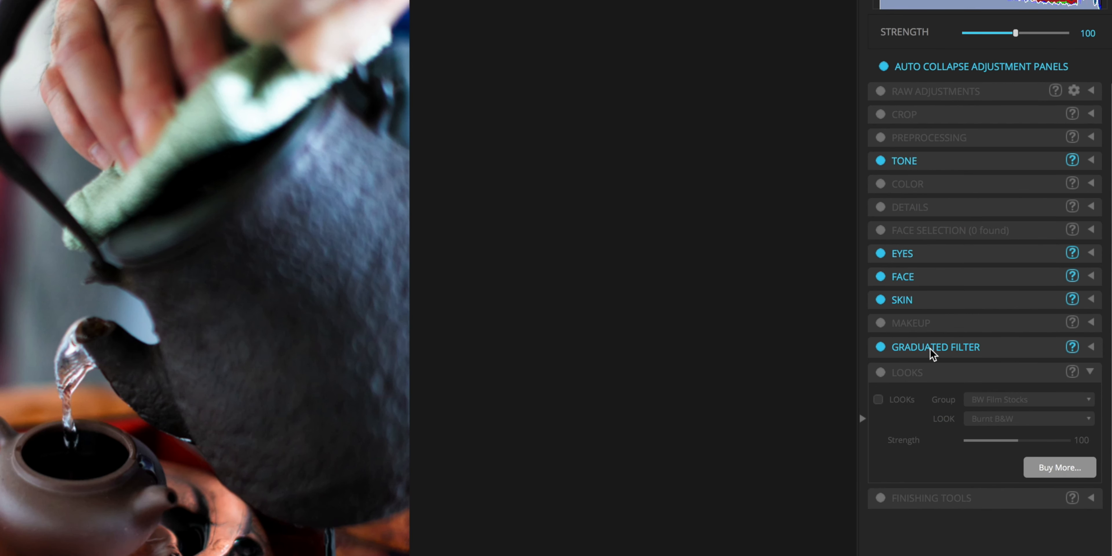
Turn the Graduated Filter off and back on, and expand its settings
click(880, 347)
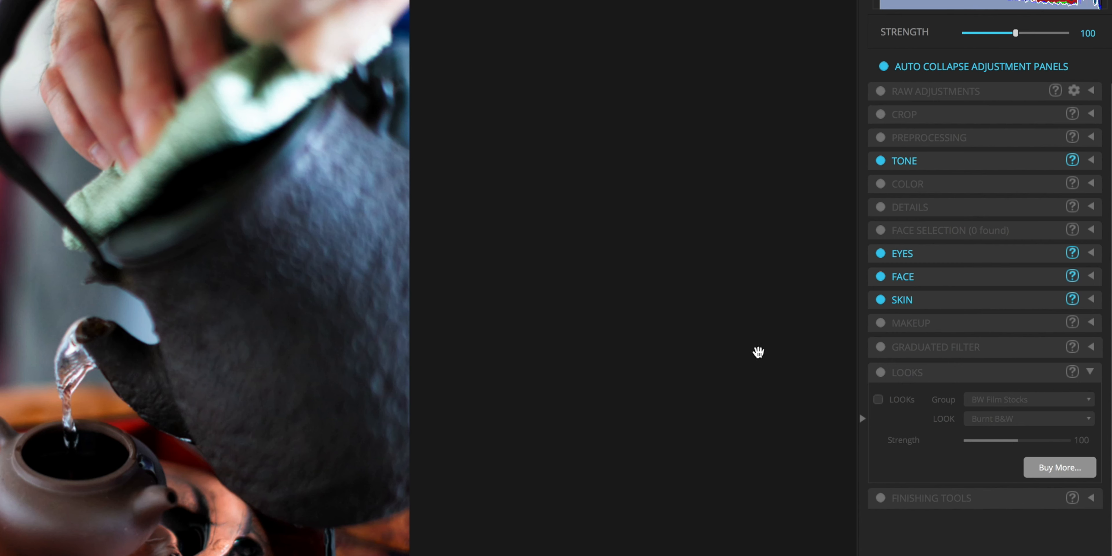
click(881, 348)
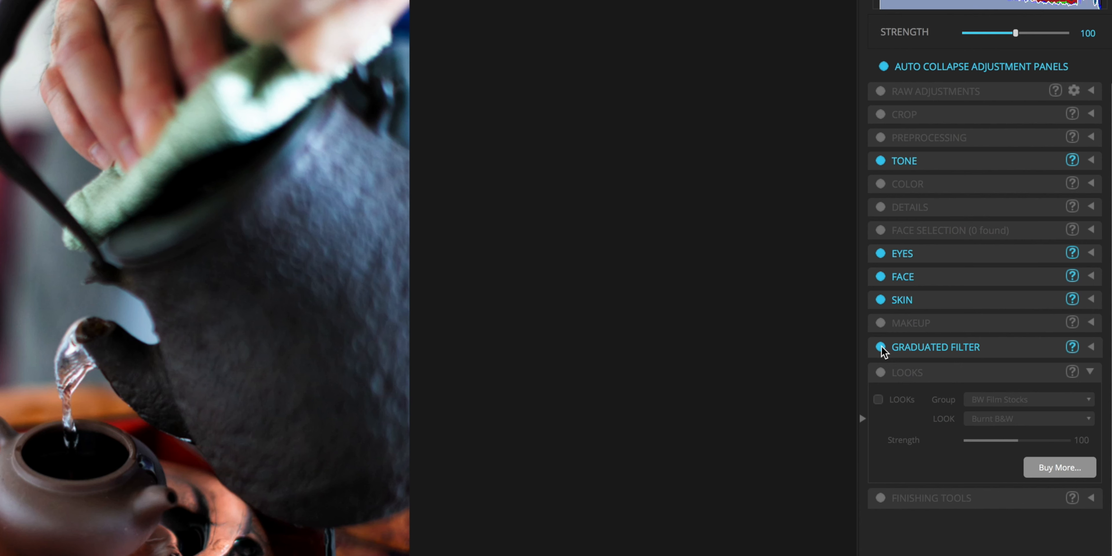
click(1091, 348)
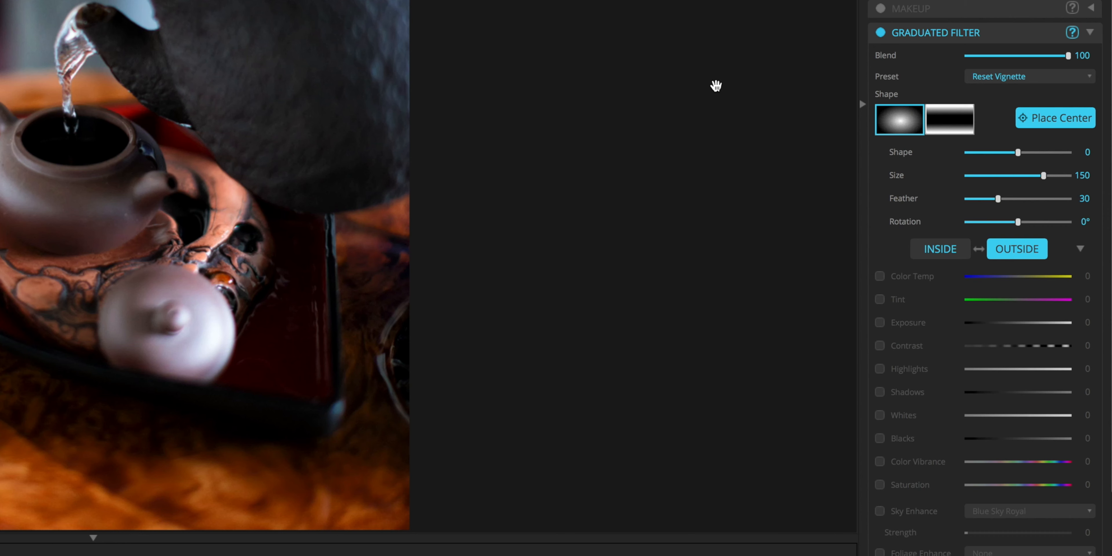
Apply the Heavy Portrait Vignette preset and compare the photo with the Graduated Filter off and on
click(1091, 80)
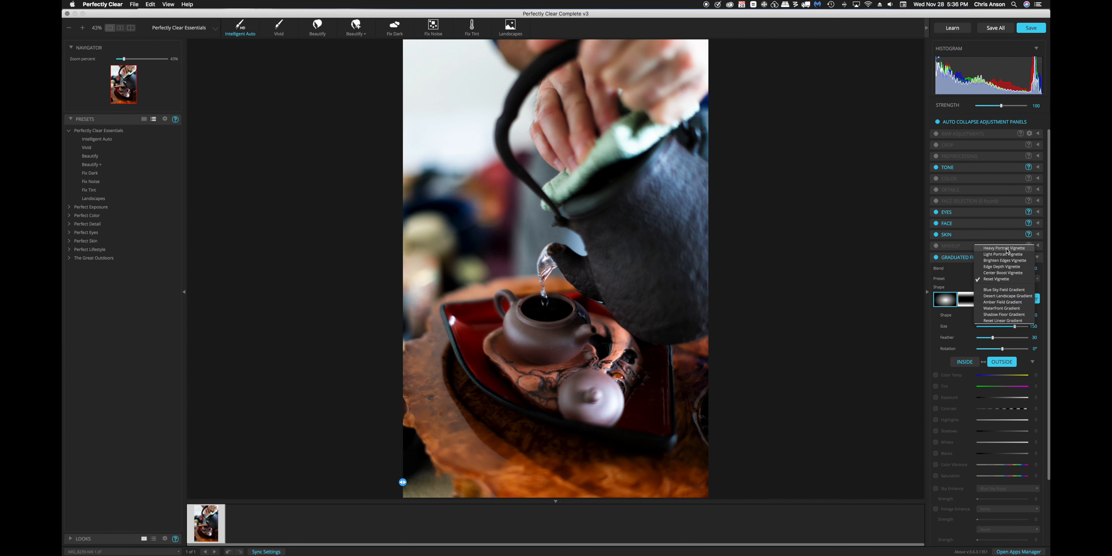
click(1006, 250)
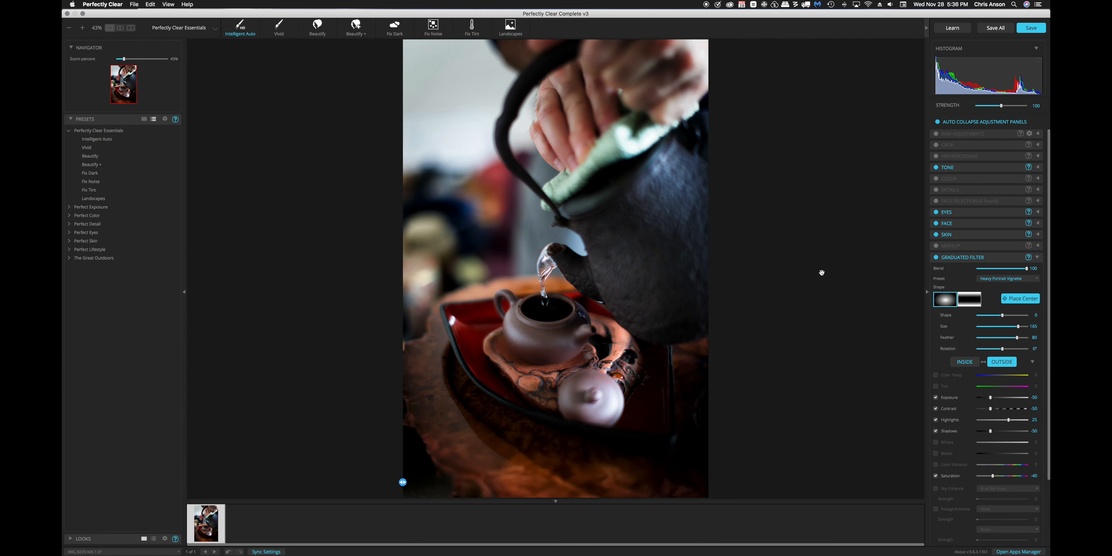
click(936, 257)
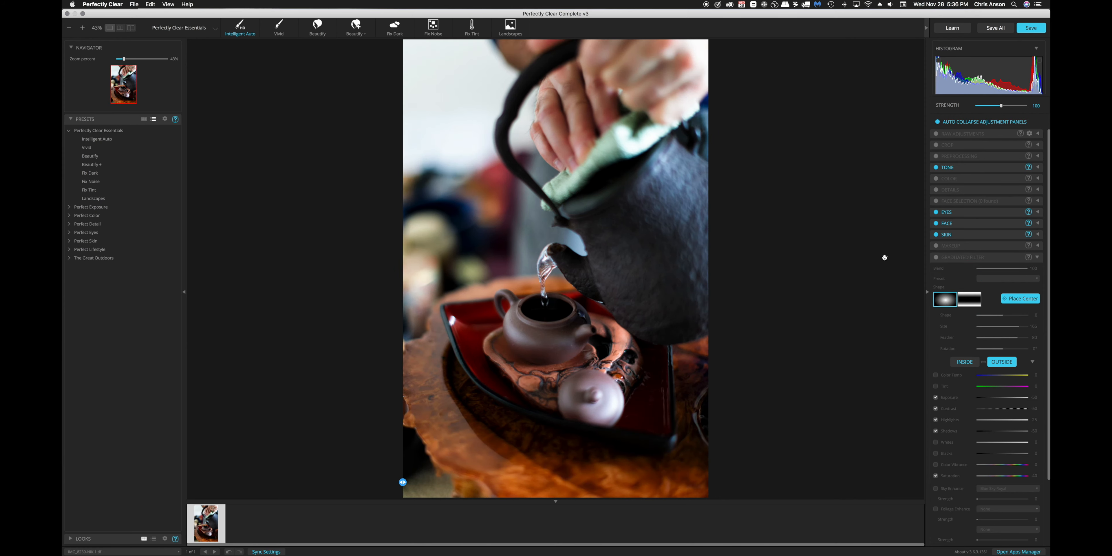
click(936, 257)
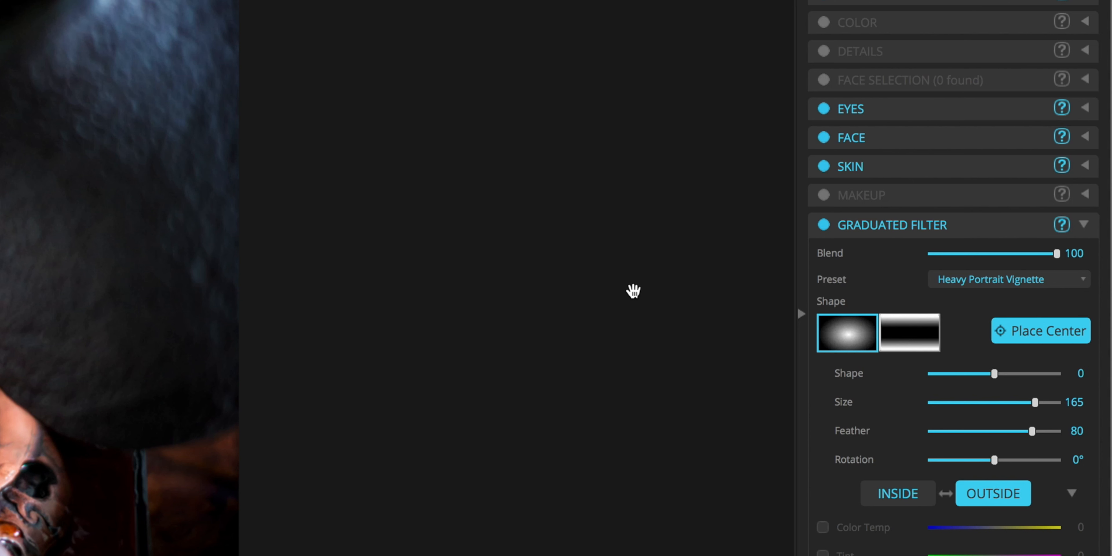
Try the vignette at Blend values of 47, 76, 18 and 83, ending at 100
click(1058, 256)
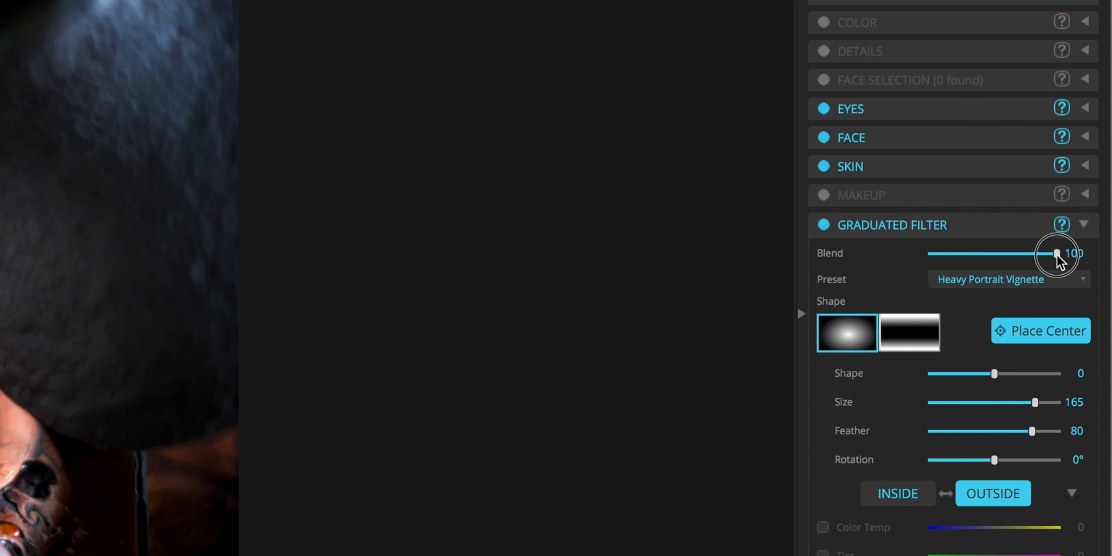
drag(1057, 256, 1003, 271)
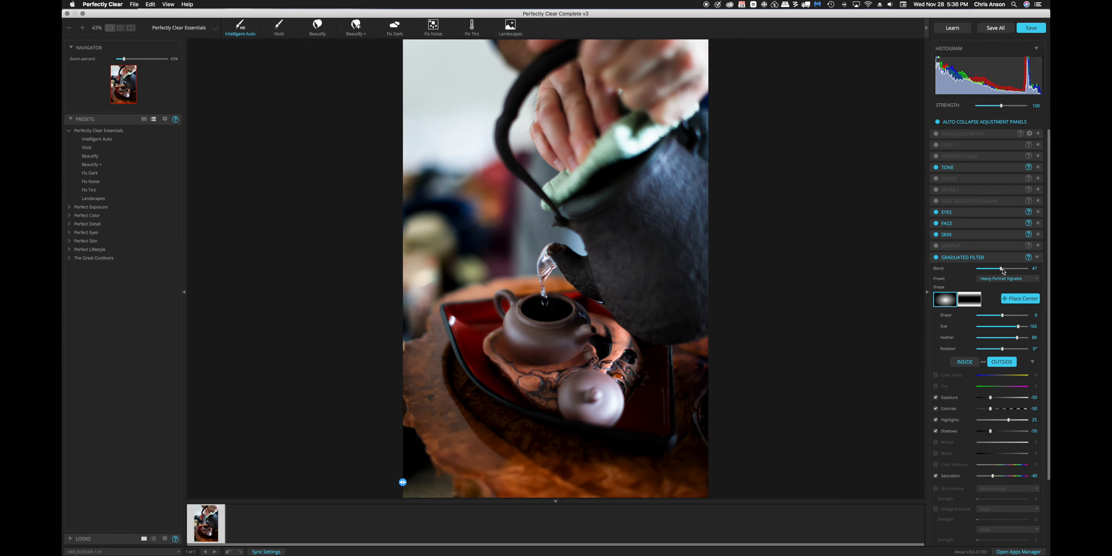
click(1016, 271)
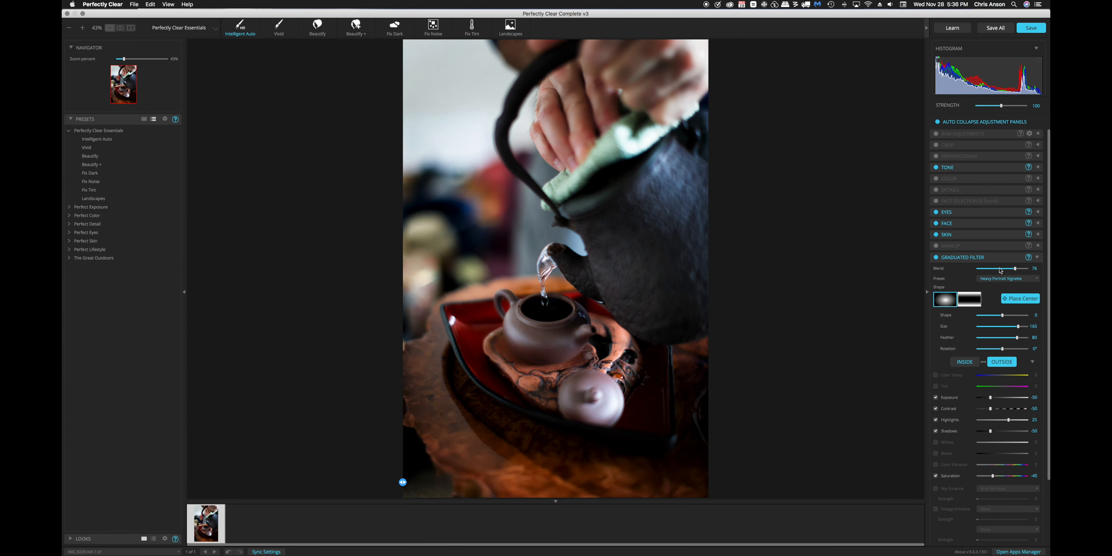
click(988, 271)
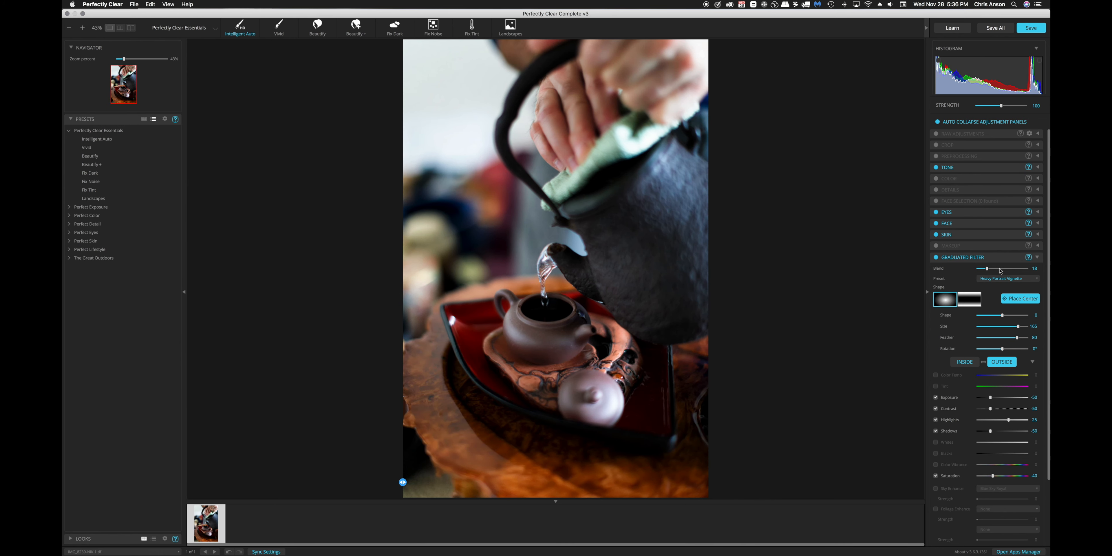
click(1020, 271)
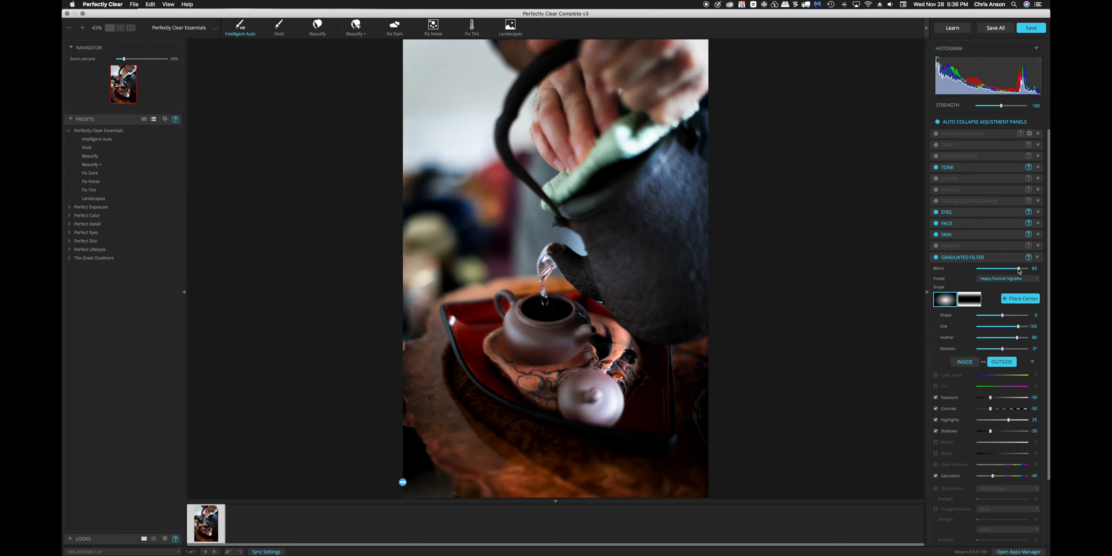
drag(1020, 270, 1029, 268)
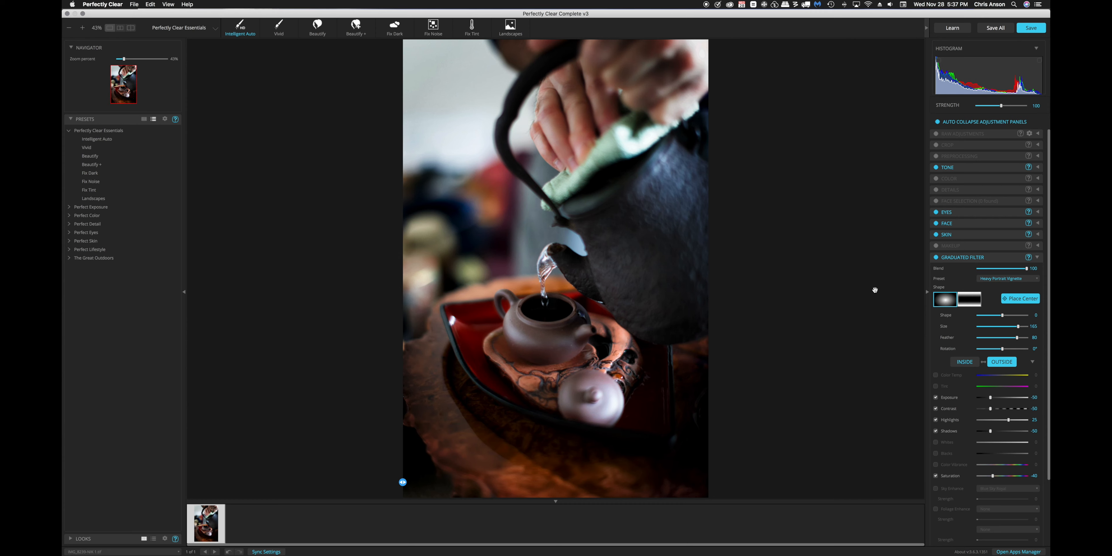
Try the Light Portrait Vignette preset and compare the photo with the Graduated Filter off and on
click(1037, 280)
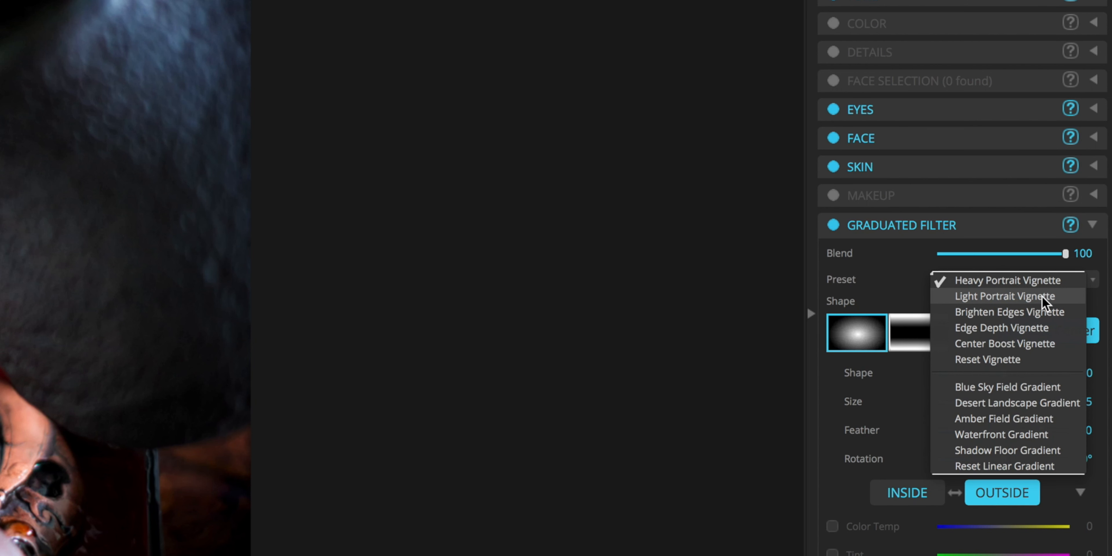
click(1043, 298)
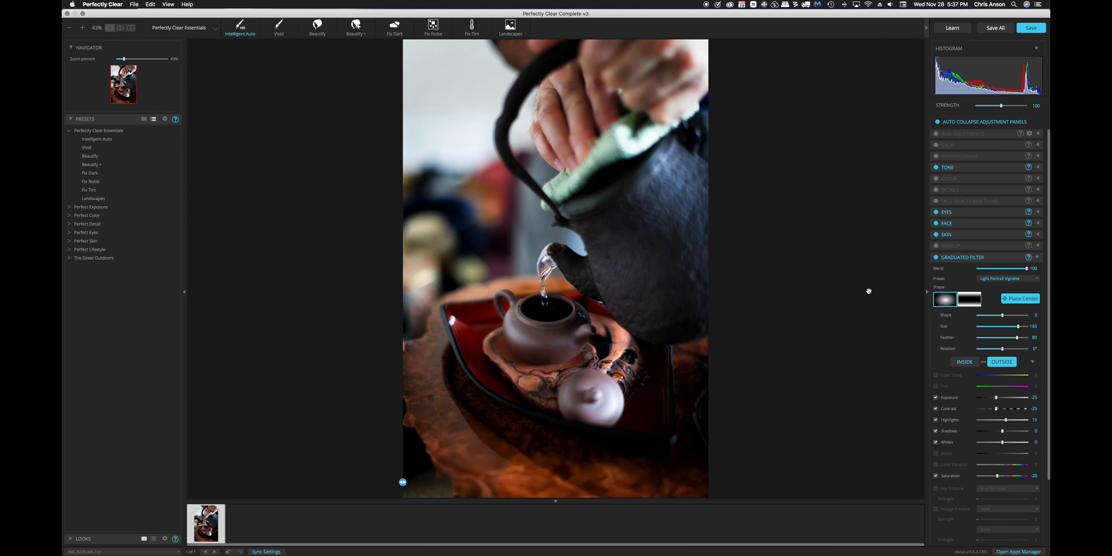
click(936, 258)
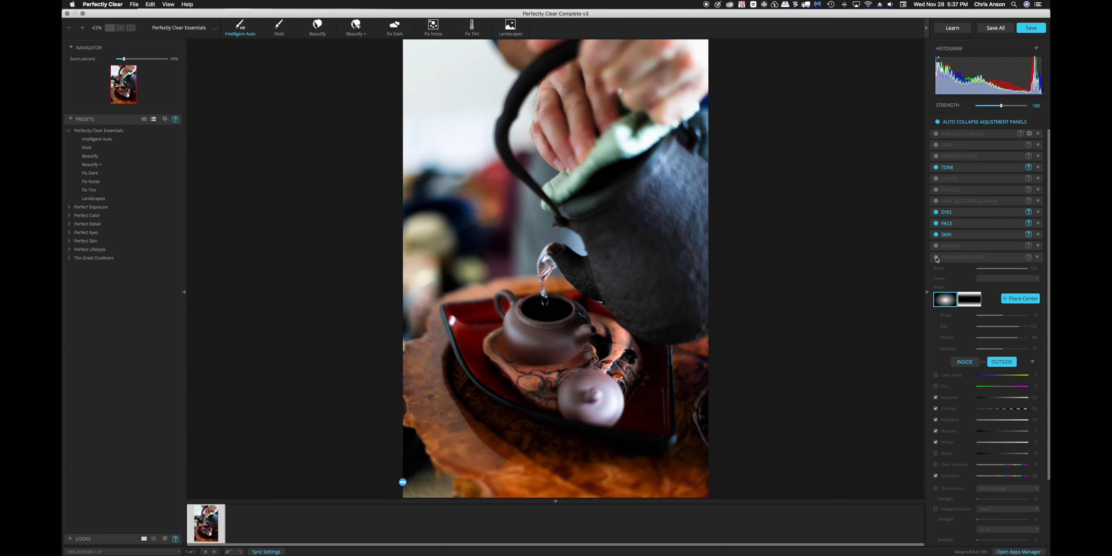
click(936, 258)
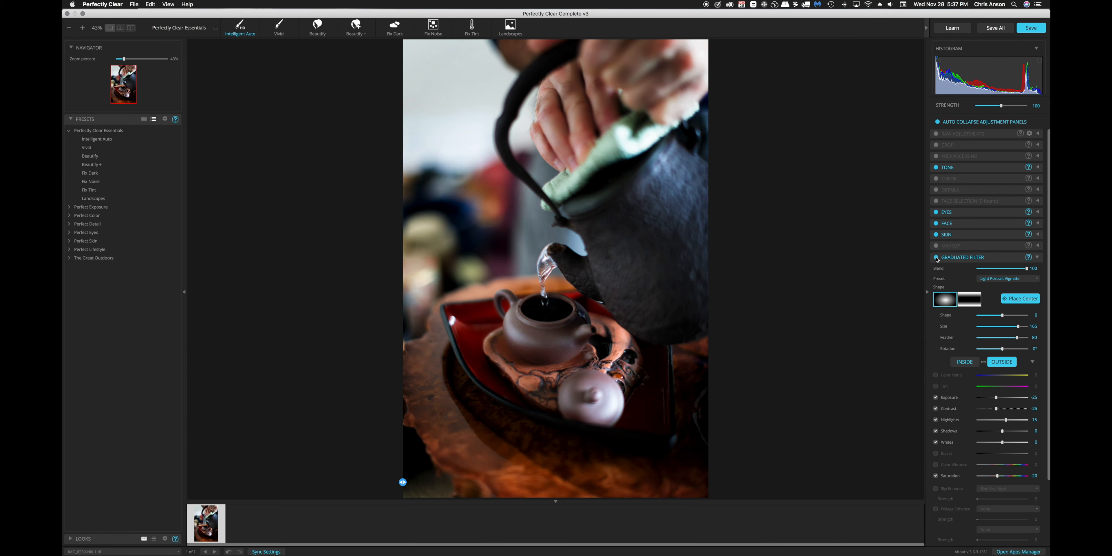
Try the Brighten Edges Vignette preset and compare the photo with the Graduated Filter off and on
click(1028, 278)
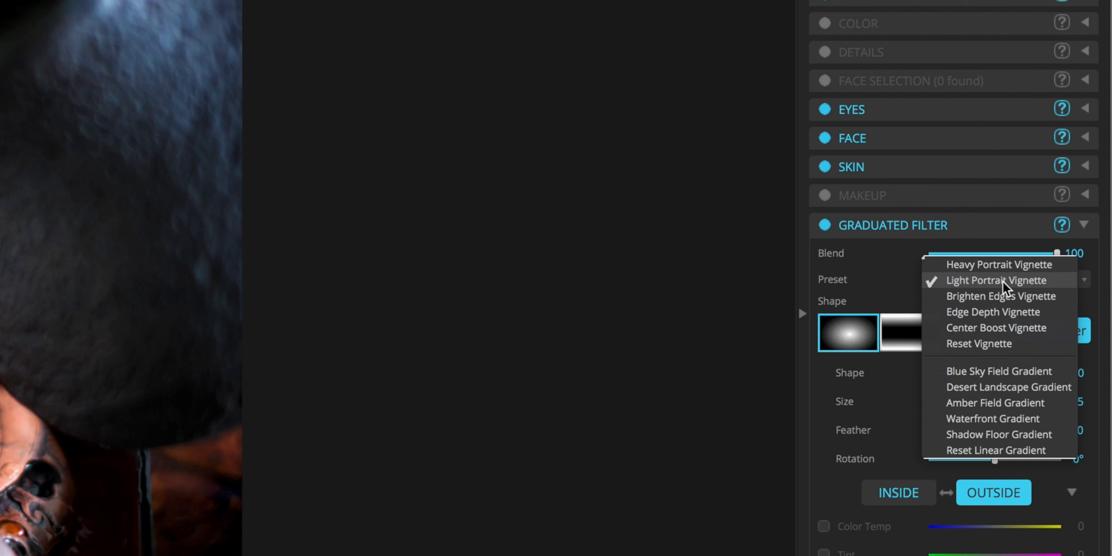
click(999, 297)
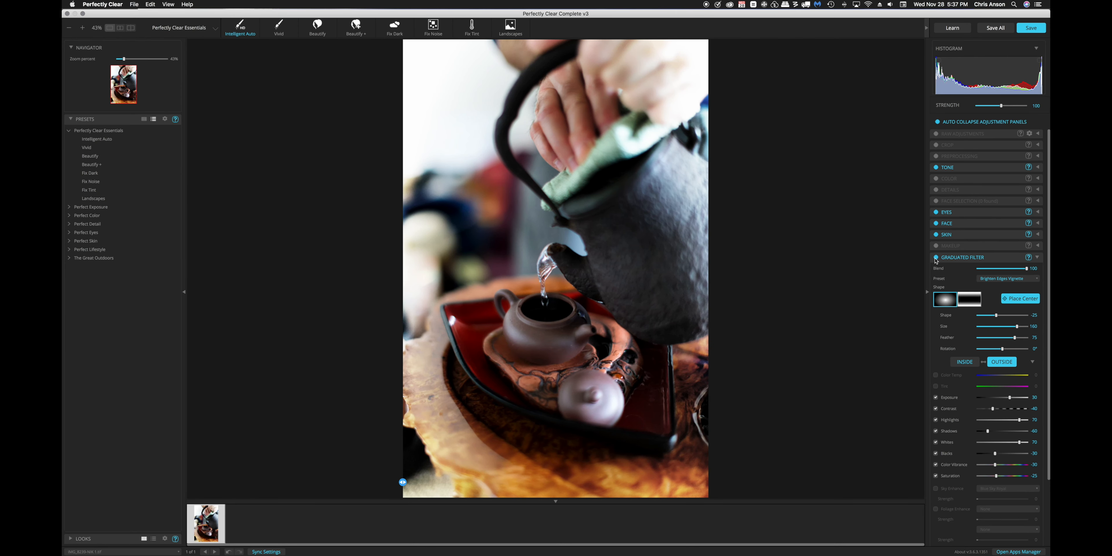
click(936, 257)
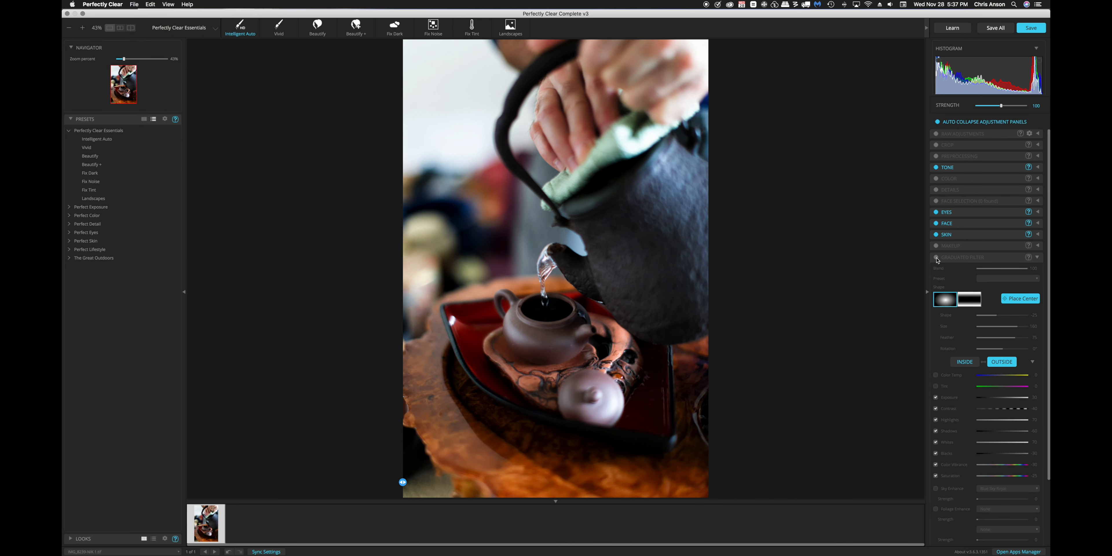
click(936, 258)
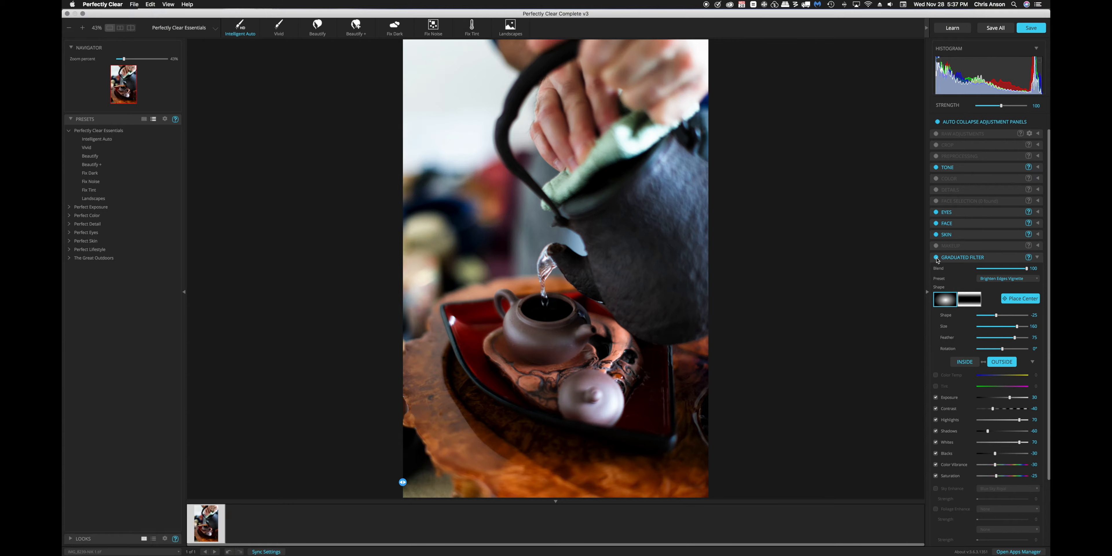
Try the Edge Depth Vignette preset and compare the photo with the Graduated Filter off and on
click(1021, 279)
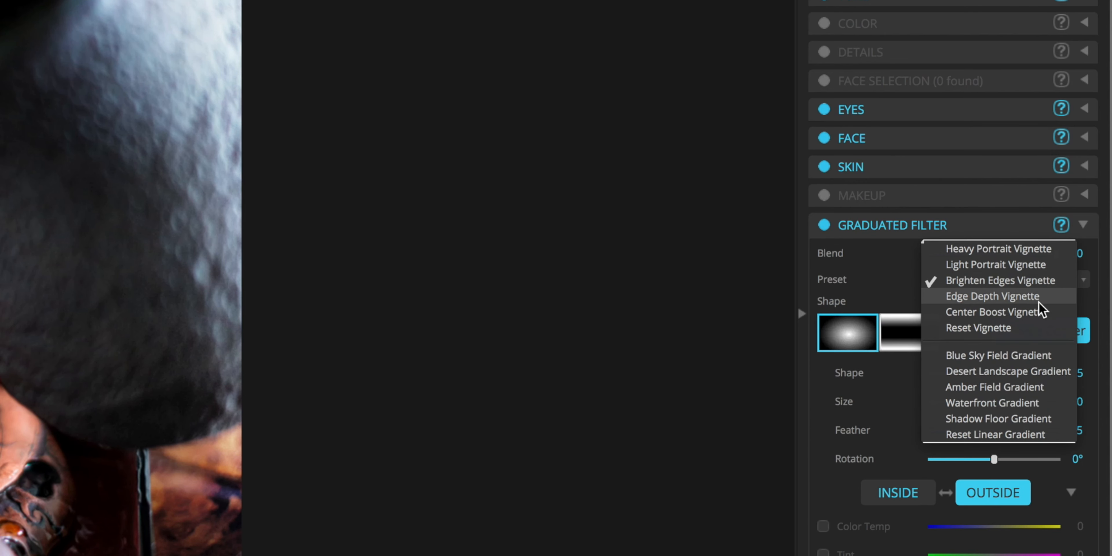
click(1035, 298)
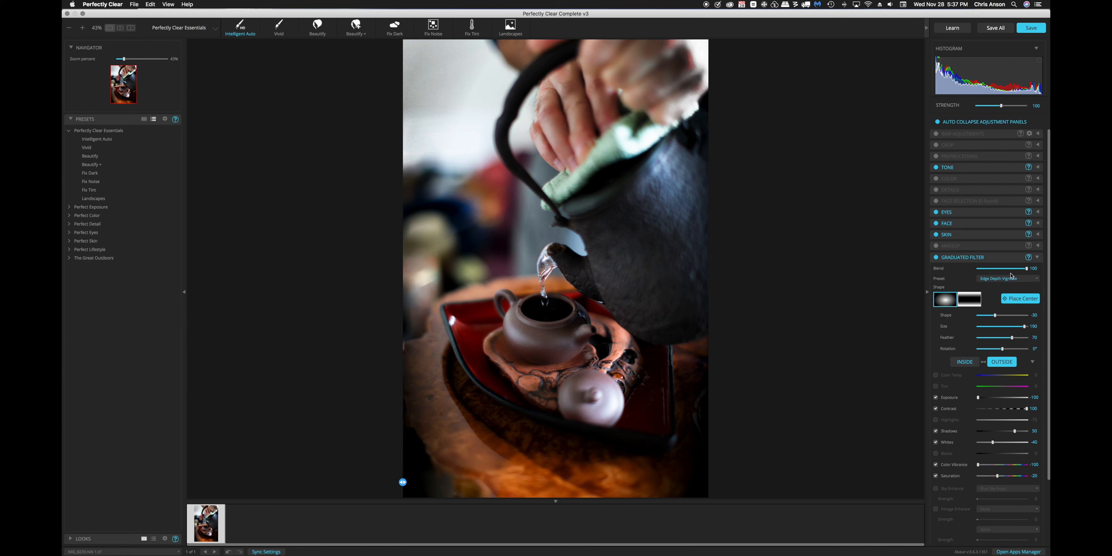
drag(1020, 271, 1034, 271)
click(936, 258)
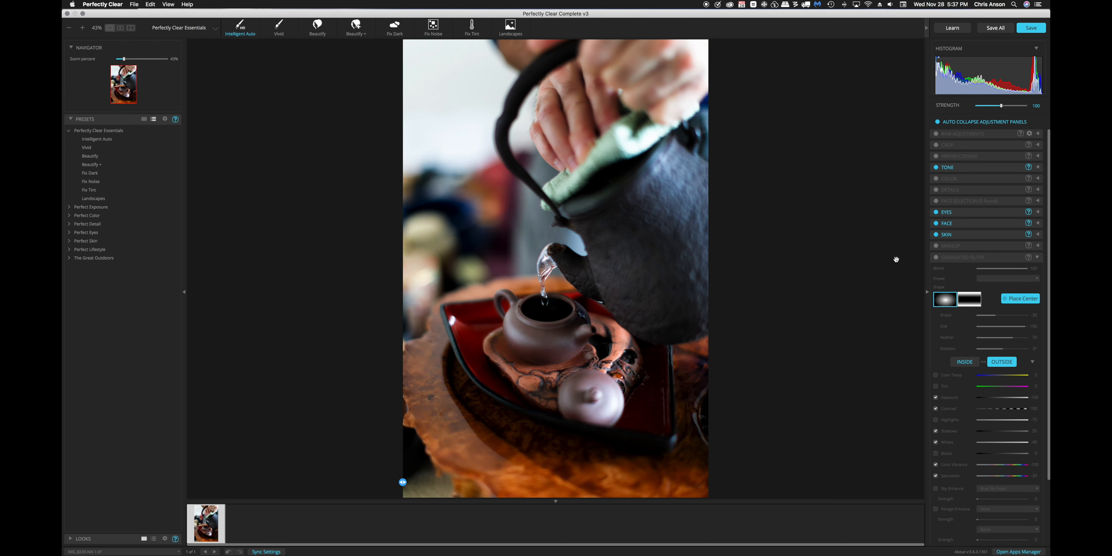
click(936, 257)
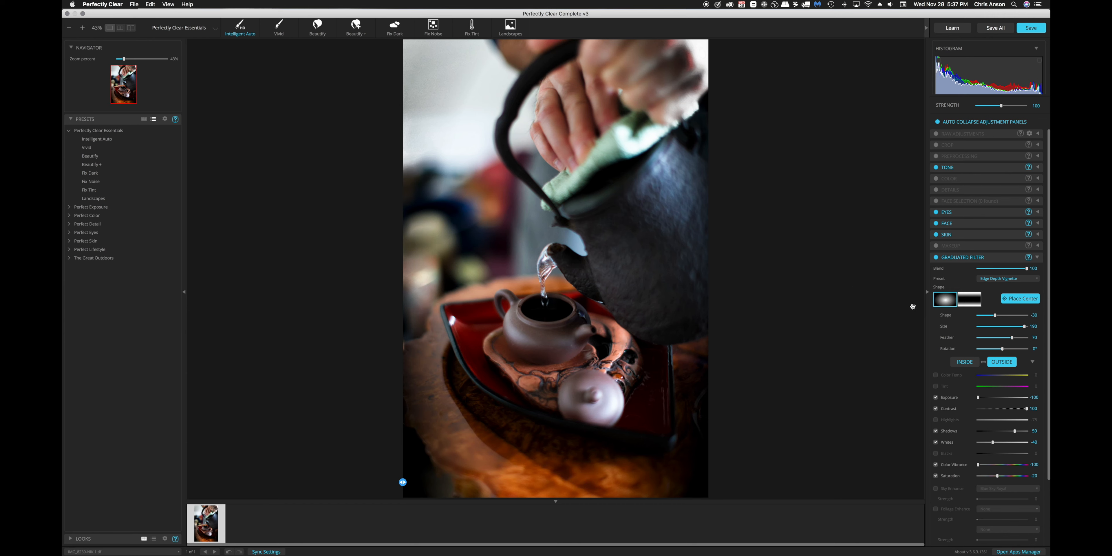
Try the Center Boost Vignette preset and compare the photo with the Graduated Filter off and on
click(991, 282)
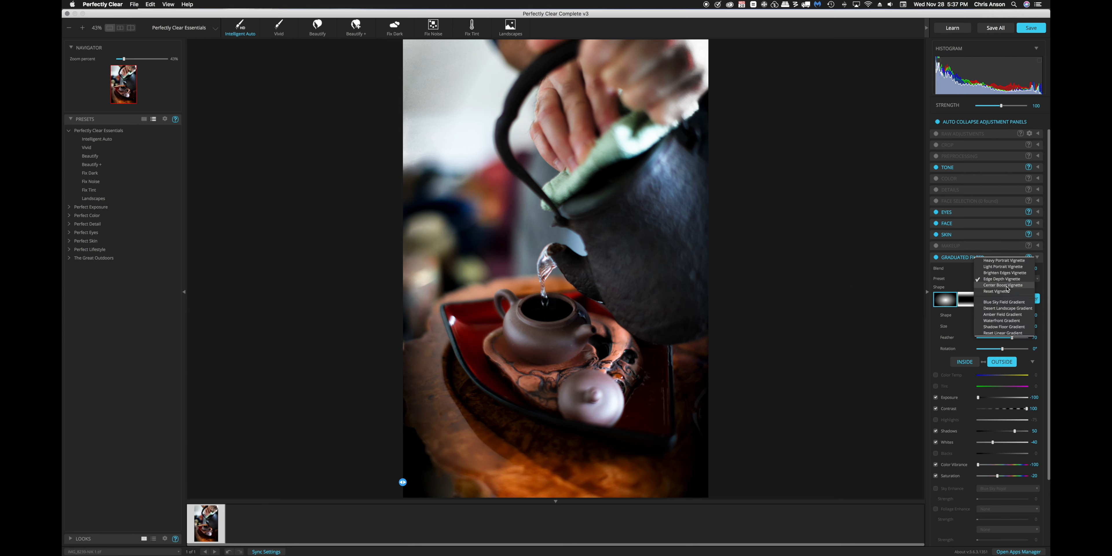
click(1007, 286)
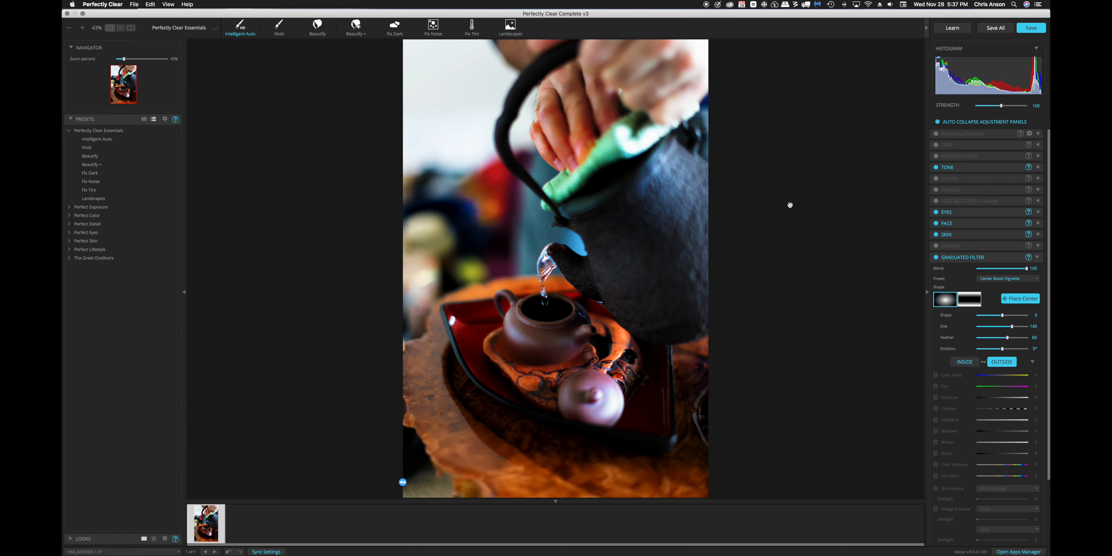
click(937, 258)
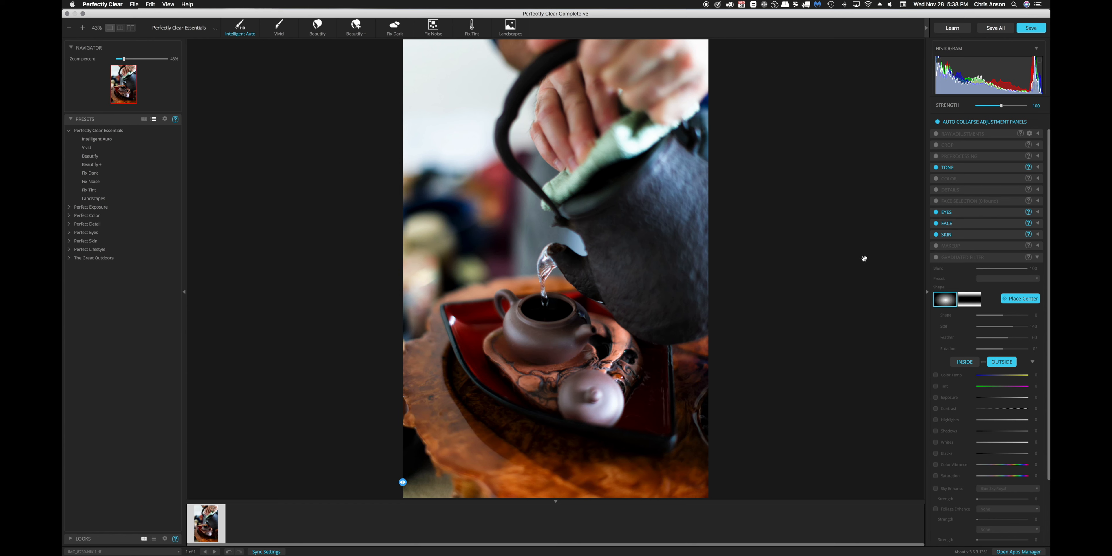
click(937, 258)
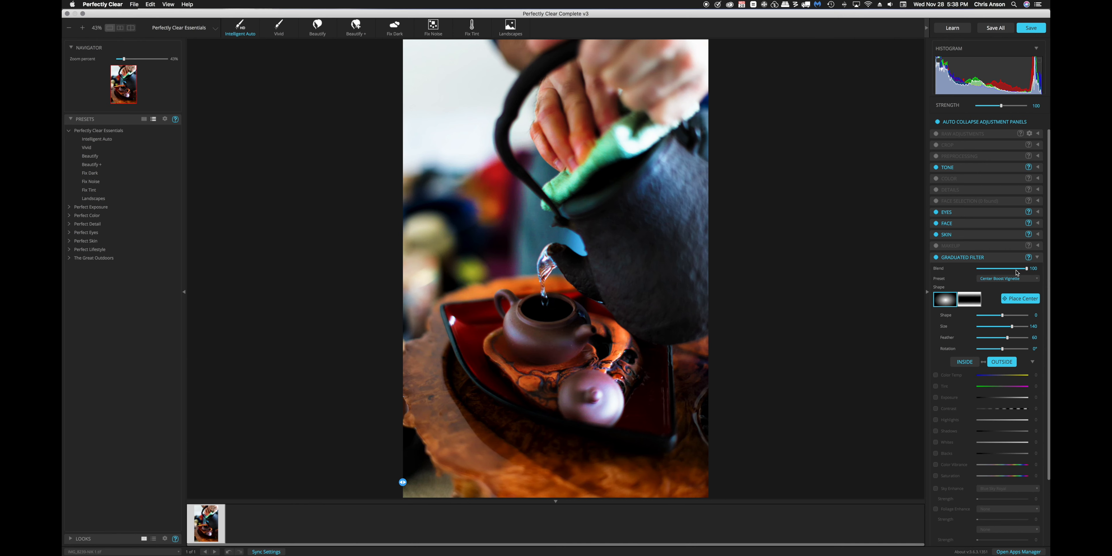
Apply the Heavy Portrait Vignette preset, test a lower Blend, and set Blend back to 100
click(1010, 278)
click(1013, 256)
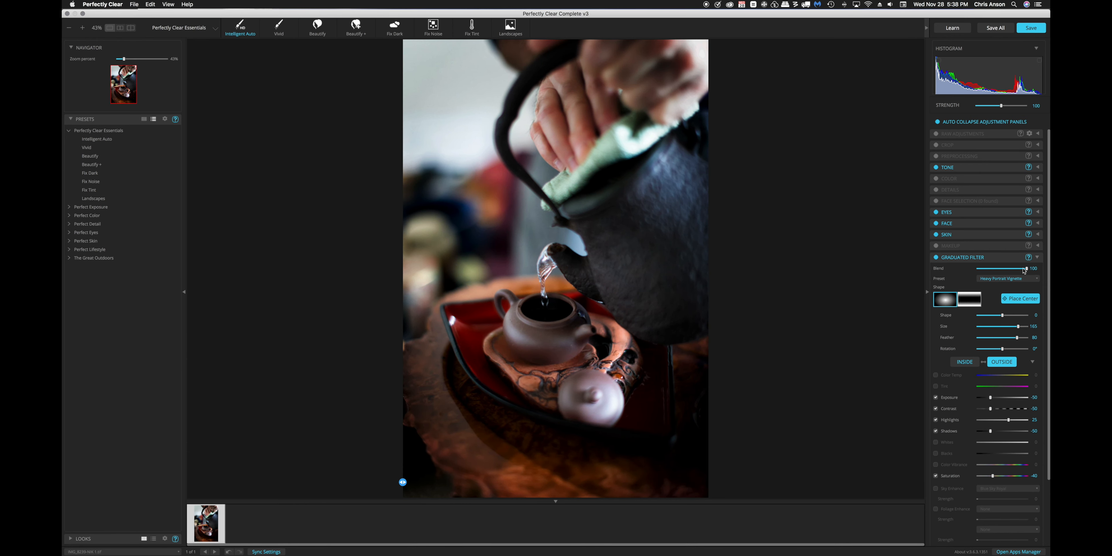
drag(1025, 269, 1008, 268)
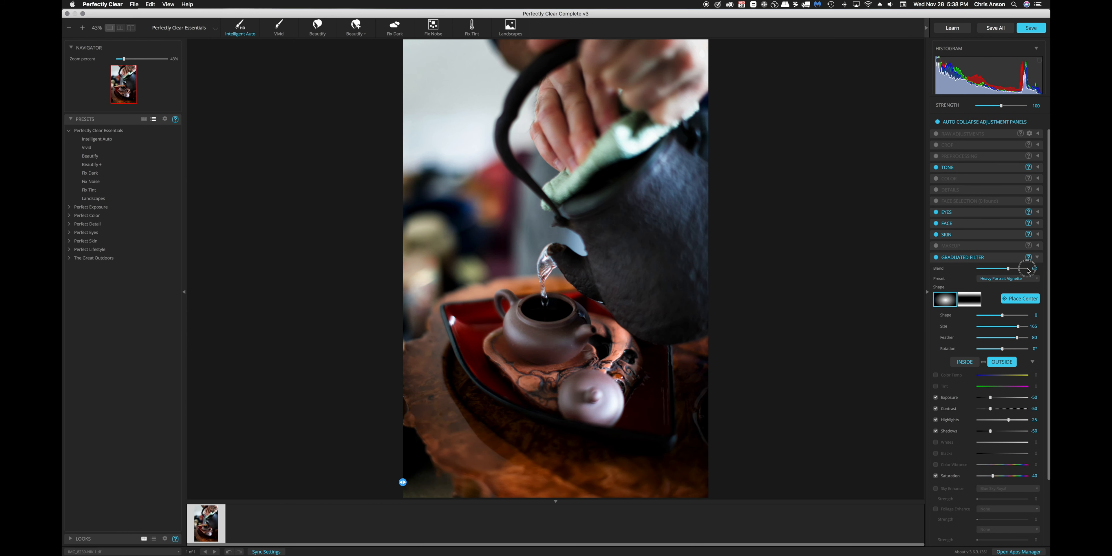
click(1028, 268)
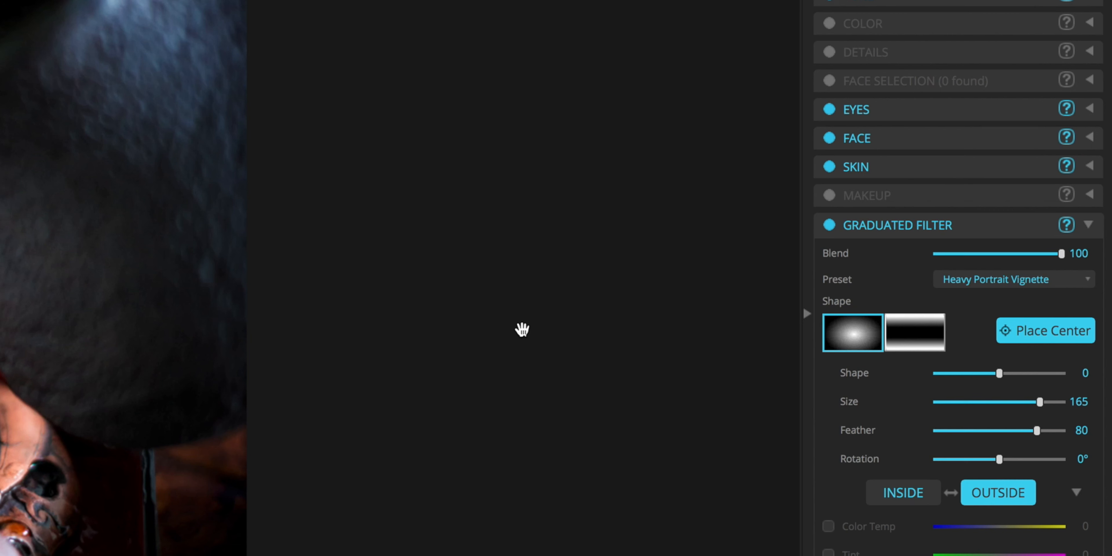
Place the vignette's center on the body of the small teapot below the water stream
click(1054, 333)
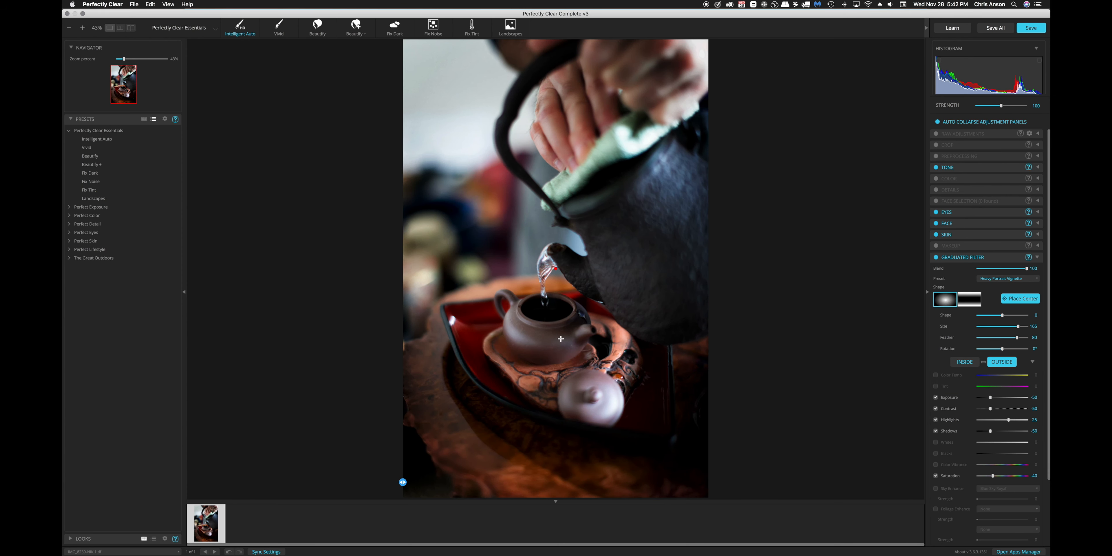
click(561, 339)
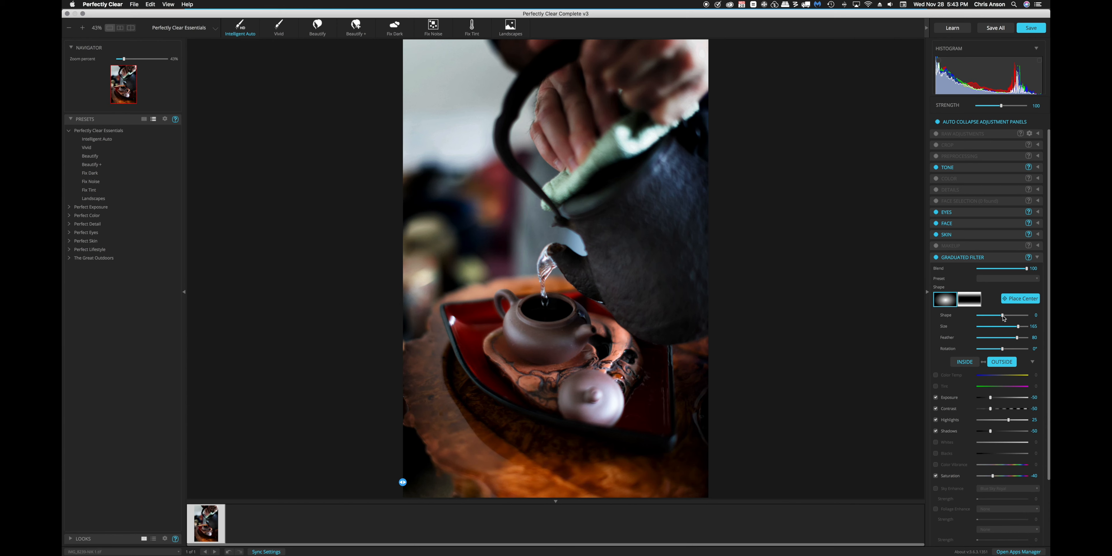
Test wider Shape values for the vignette, including 24, and set its Shape to -24
drag(1004, 319, 1004, 318)
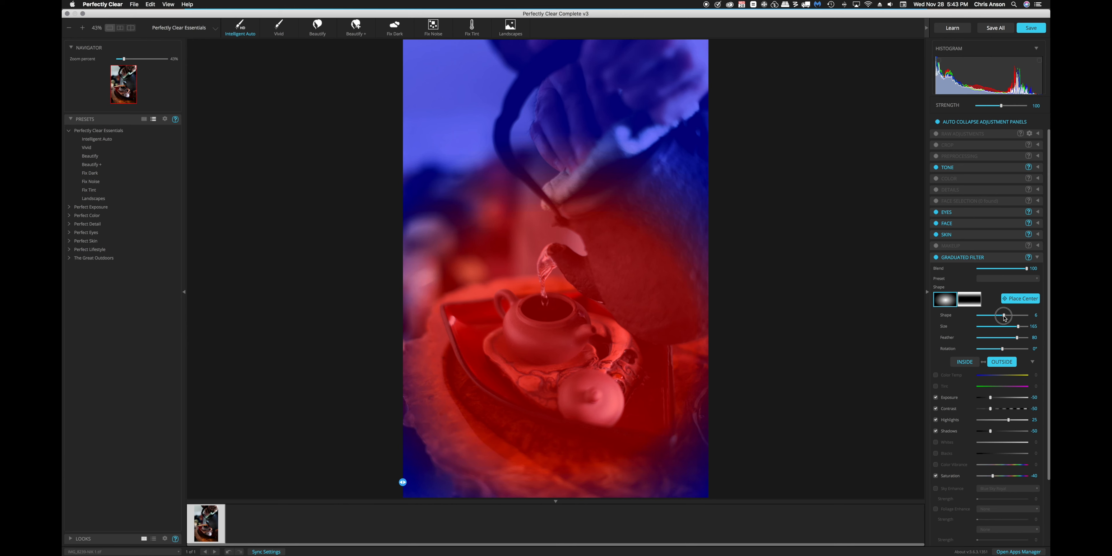
drag(1004, 316, 1008, 318)
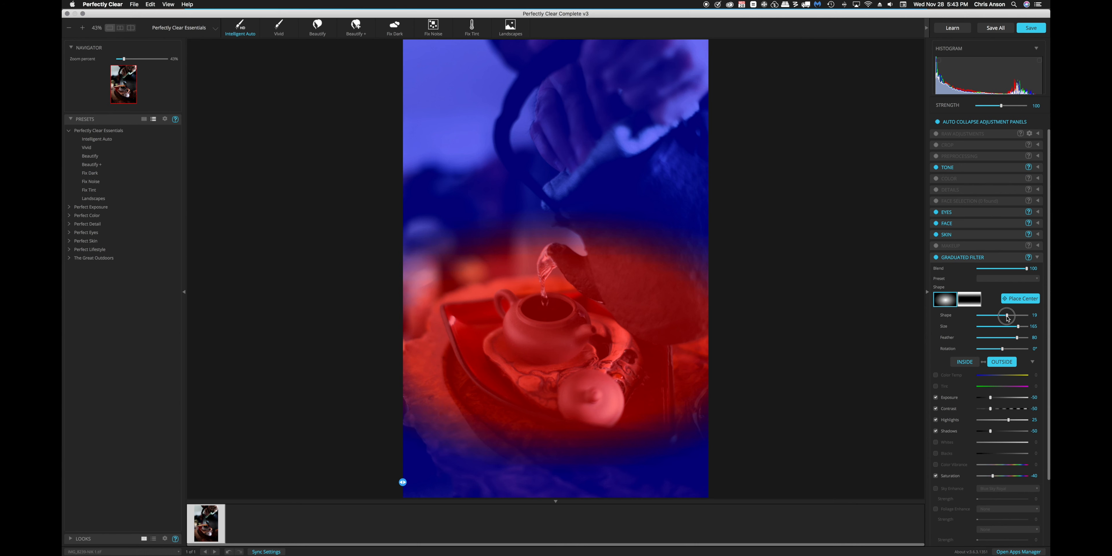
drag(1008, 319, 1009, 318)
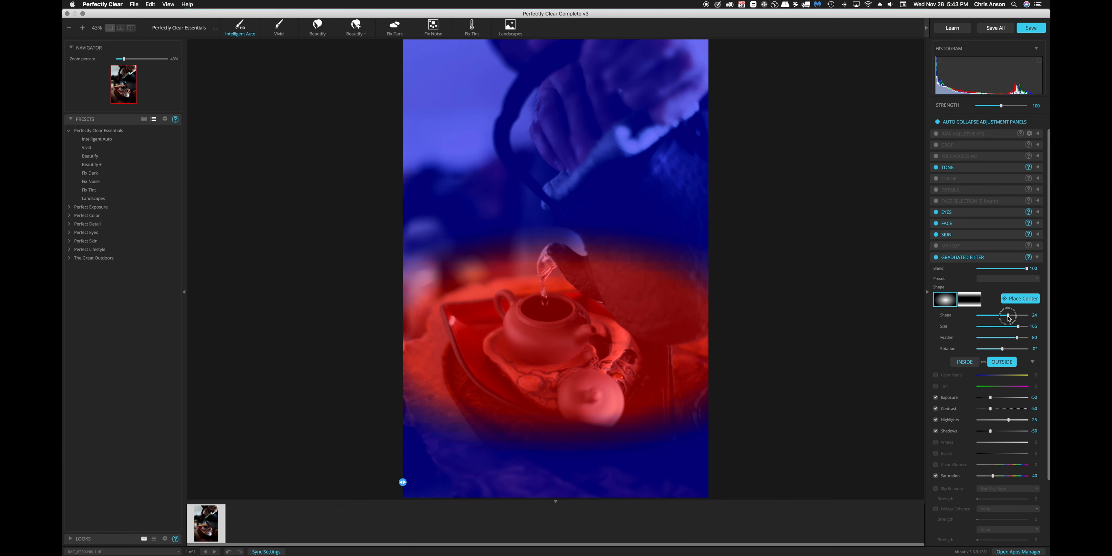
drag(1009, 318, 1003, 318)
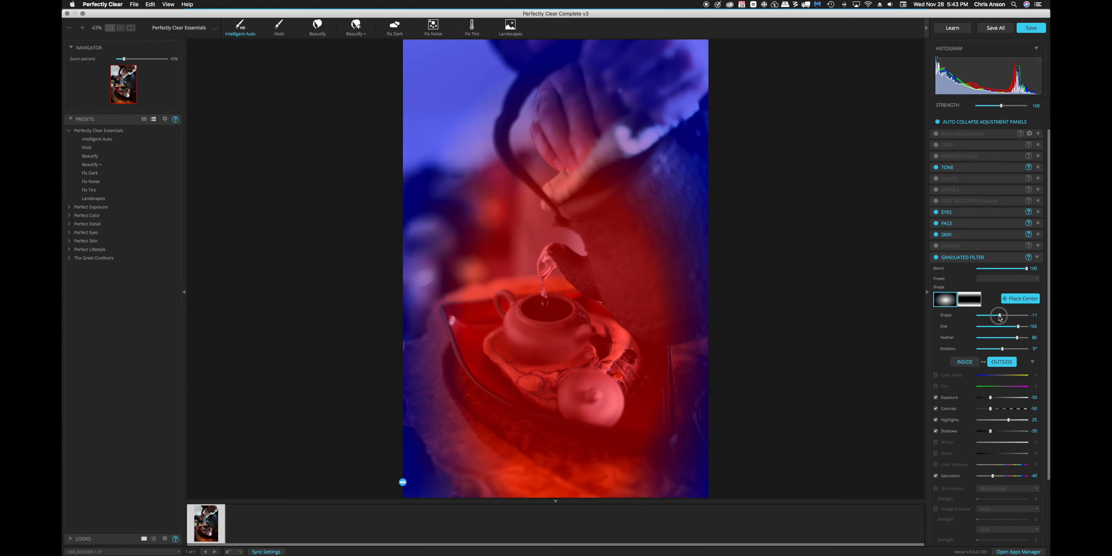
drag(1000, 318, 998, 319)
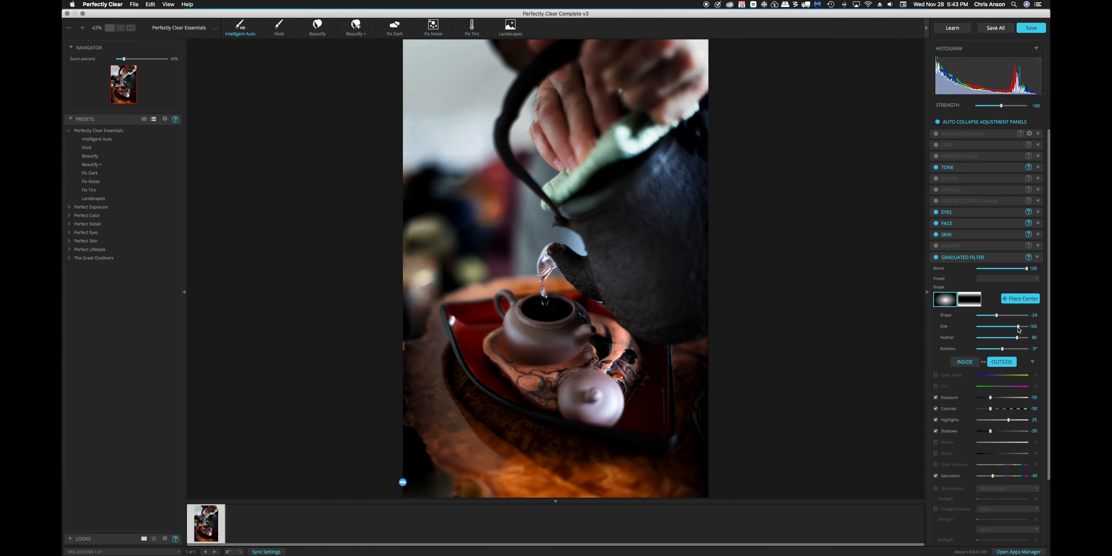
Set the vignette's Size to 157, Feather to 75 and Rotation to -3°
drag(1020, 329, 1017, 331)
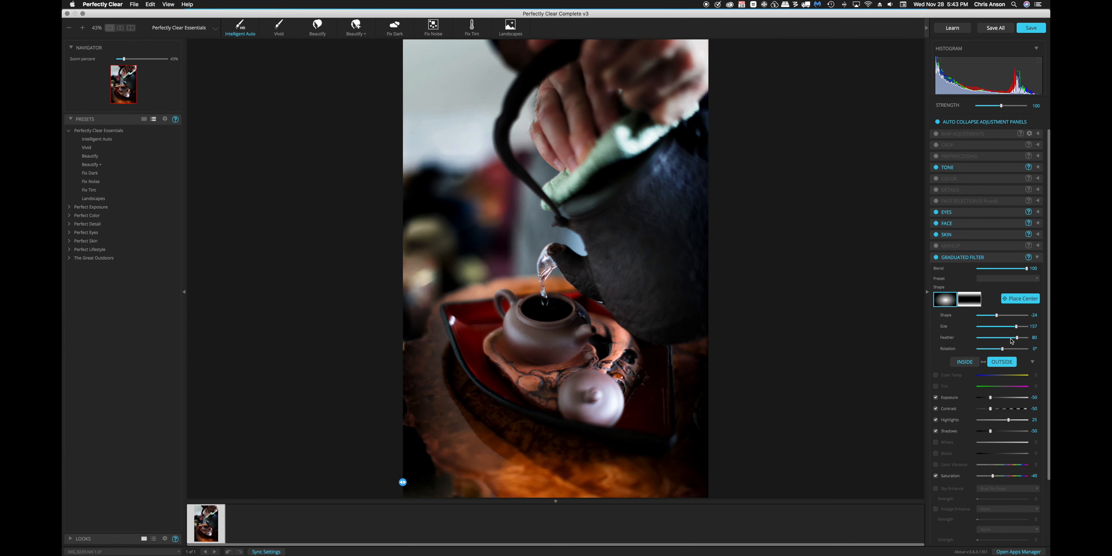
mouse_move(1017, 339)
mouse_down()
mouse_move(983, 342)
mouse_move(1016, 341)
mouse_up()
mouse_move(1003, 351)
mouse_down()
mouse_move(989, 352)
mouse_move(1002, 353)
mouse_up()
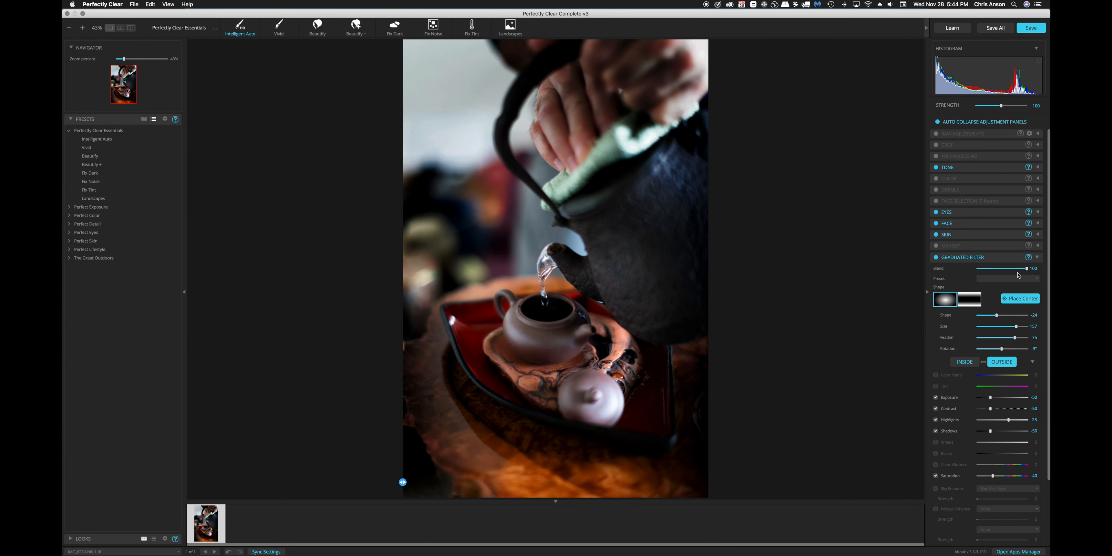
Lower the Graduated Filter's Blend to 87 and toggle the filter to compare the photo with and without it
drag(1029, 271, 1023, 271)
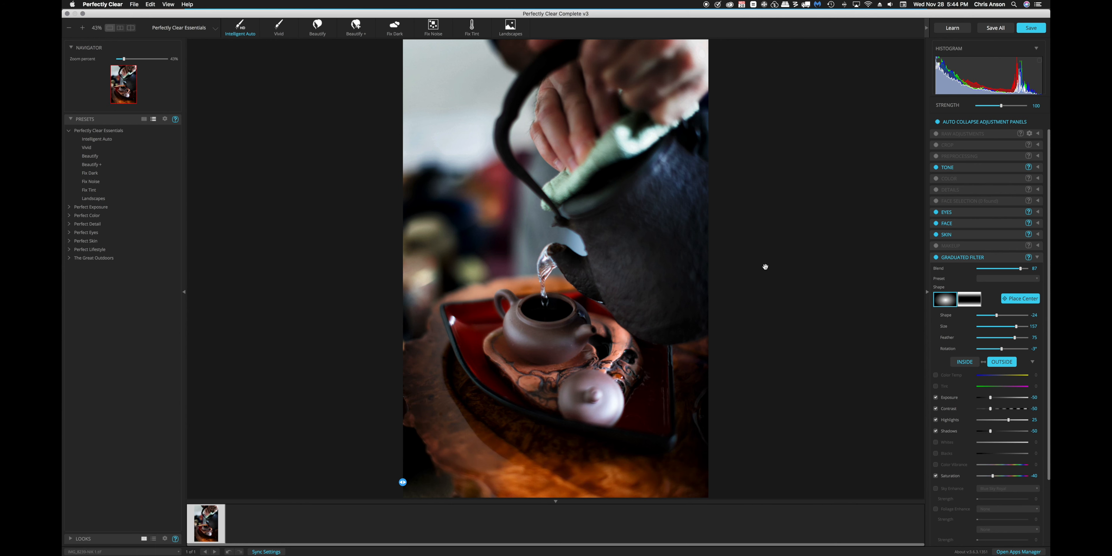
click(936, 258)
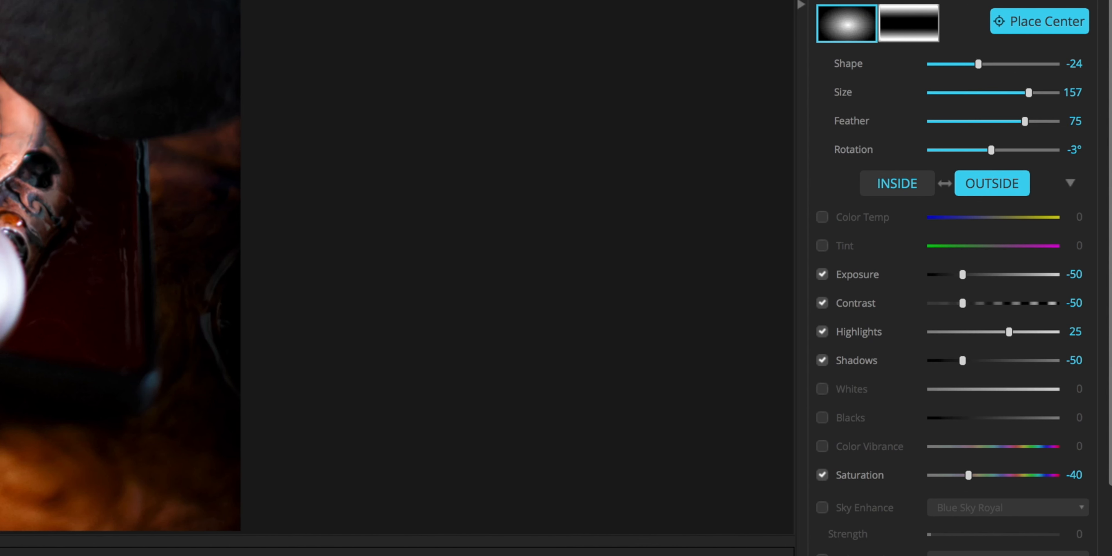
Enable the Color Temp adjustment for the area outside the vignette and disable it again
scroll(889, 173, down, 5)
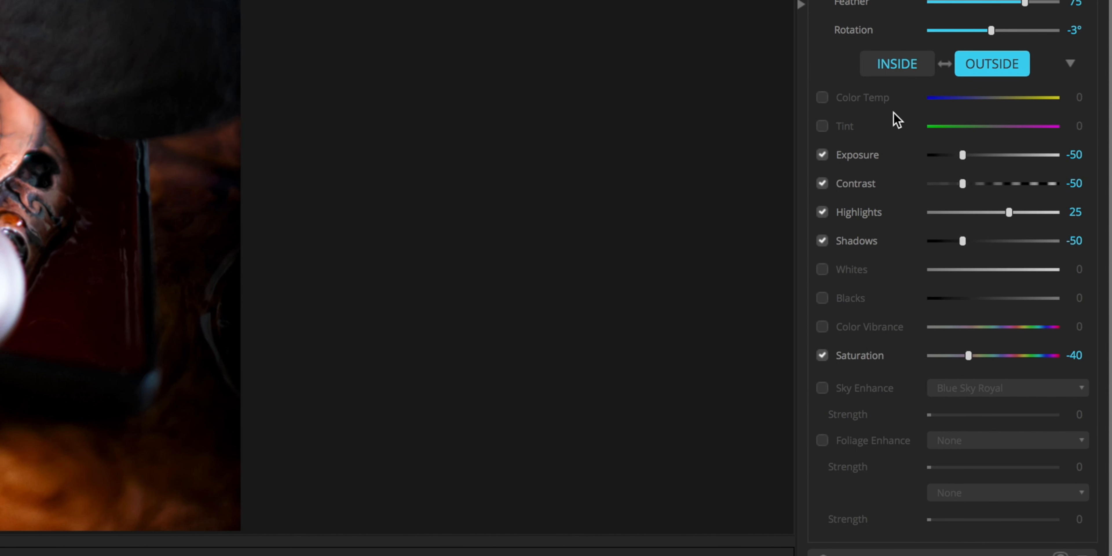
click(823, 99)
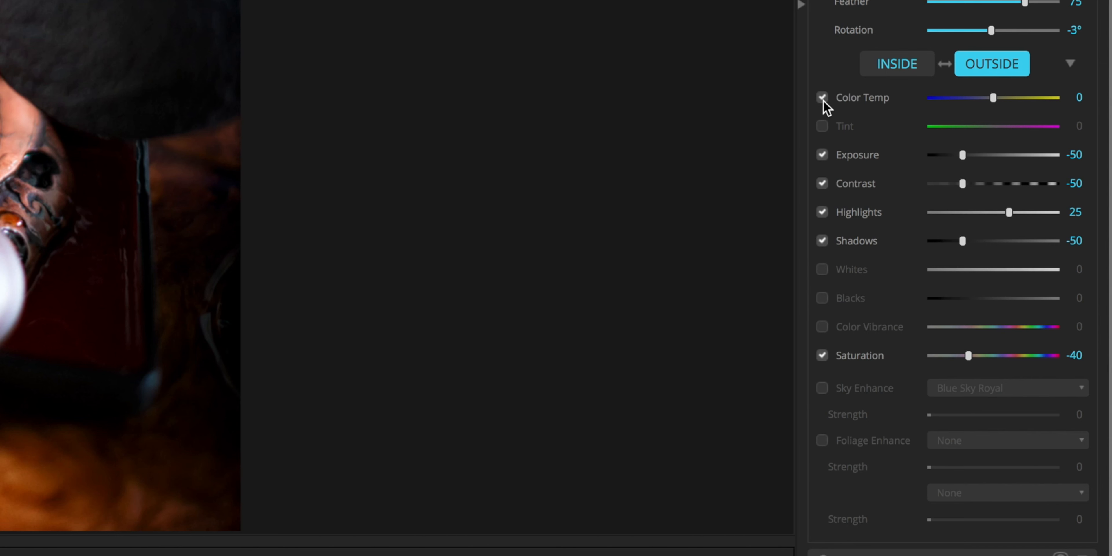
click(822, 99)
Test a brighter Exposure for the area outside the vignette, and lower it to -57
mouse_move(962, 156)
mouse_down()
mouse_move(953, 157)
mouse_move(976, 157)
mouse_up()
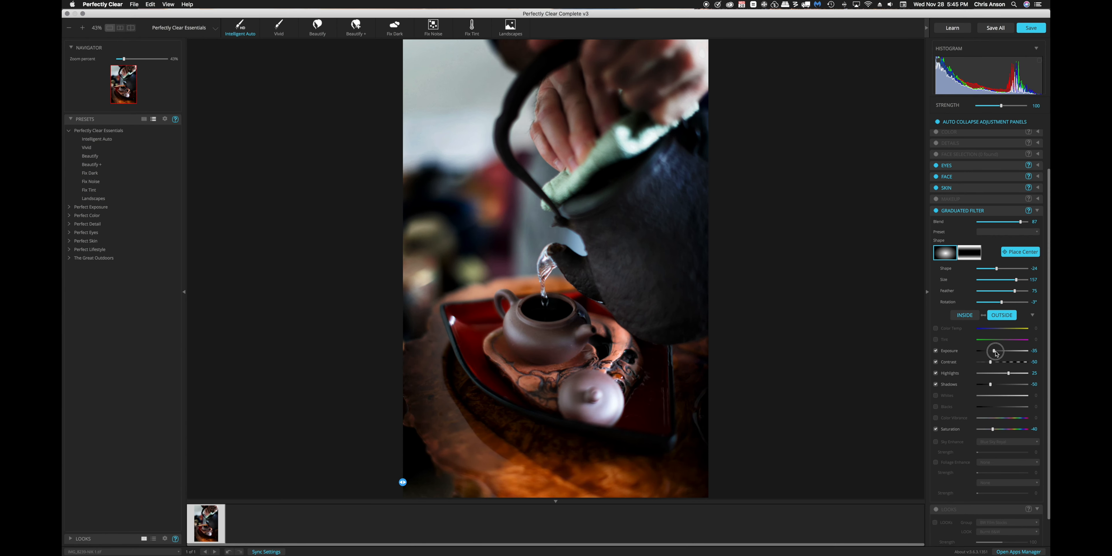
drag(996, 352, 990, 352)
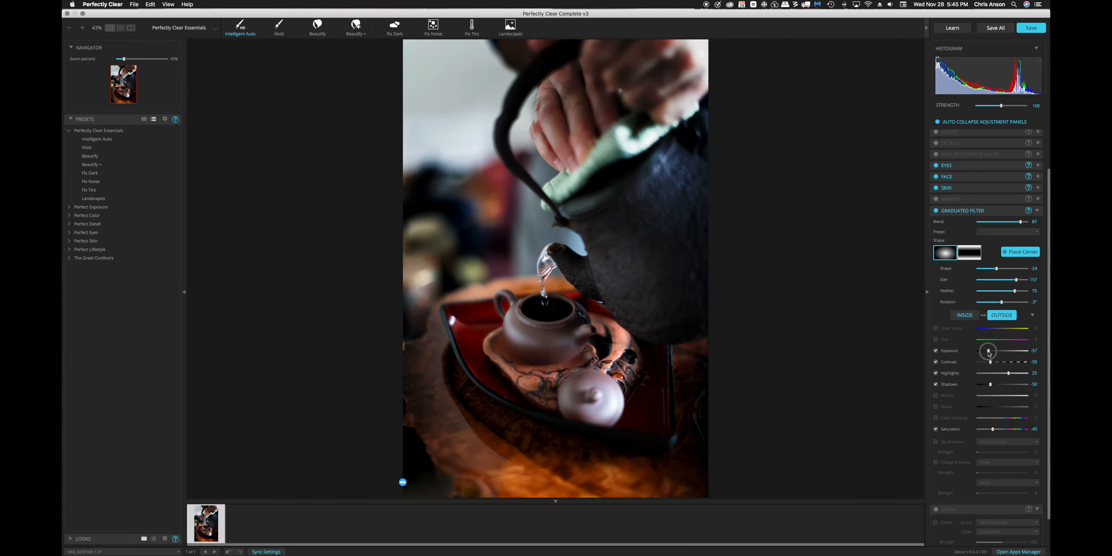